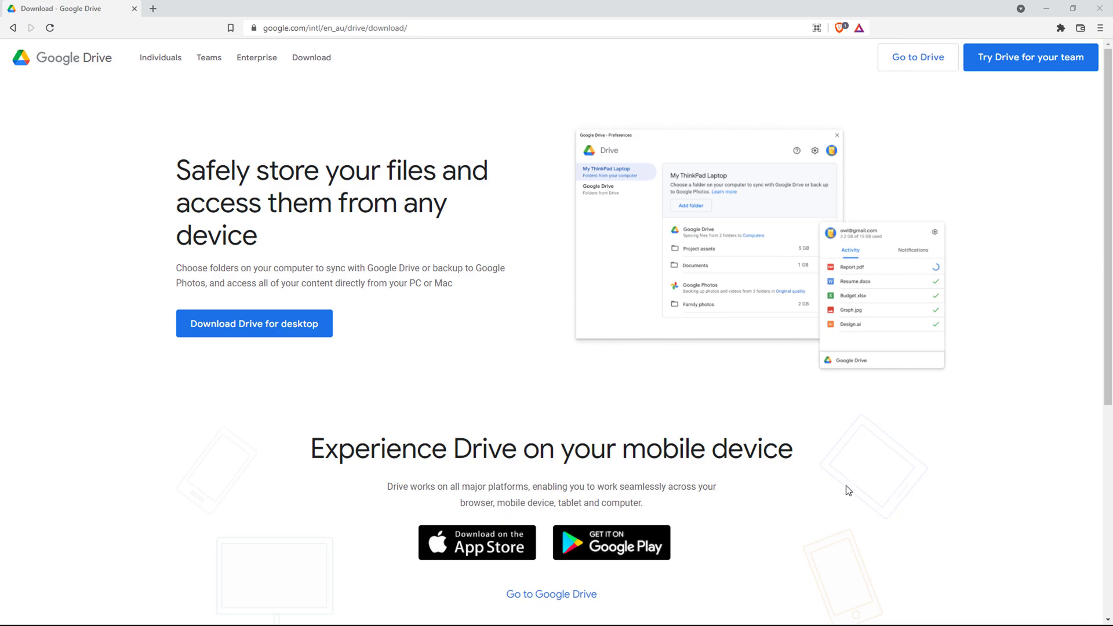
Select the address of the Google Drive download page in the browser
click(381, 29)
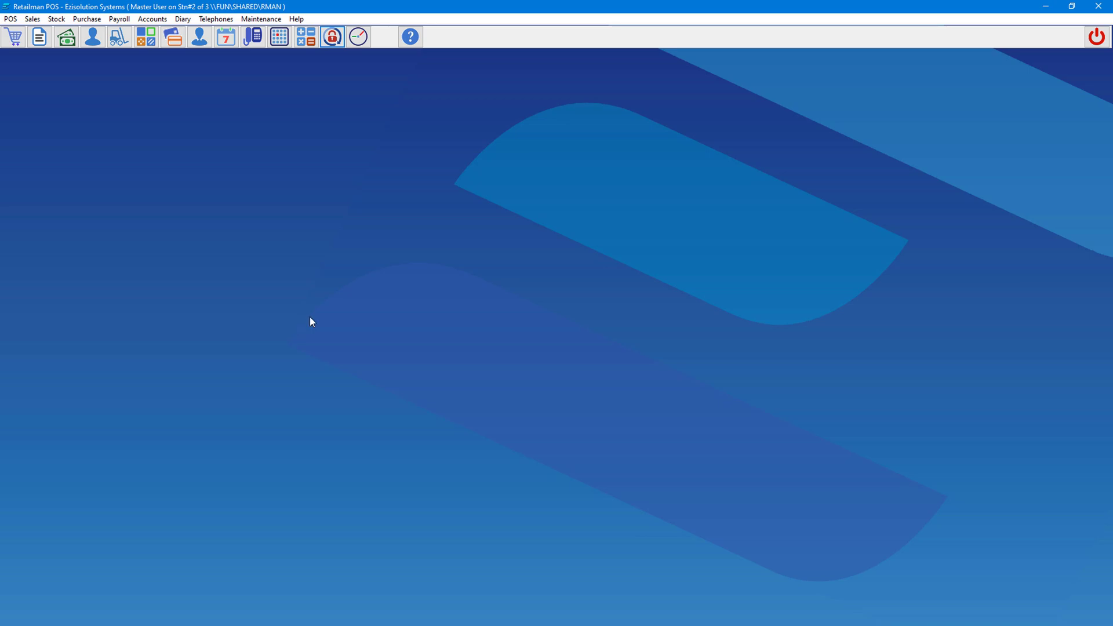
click(1093, 40)
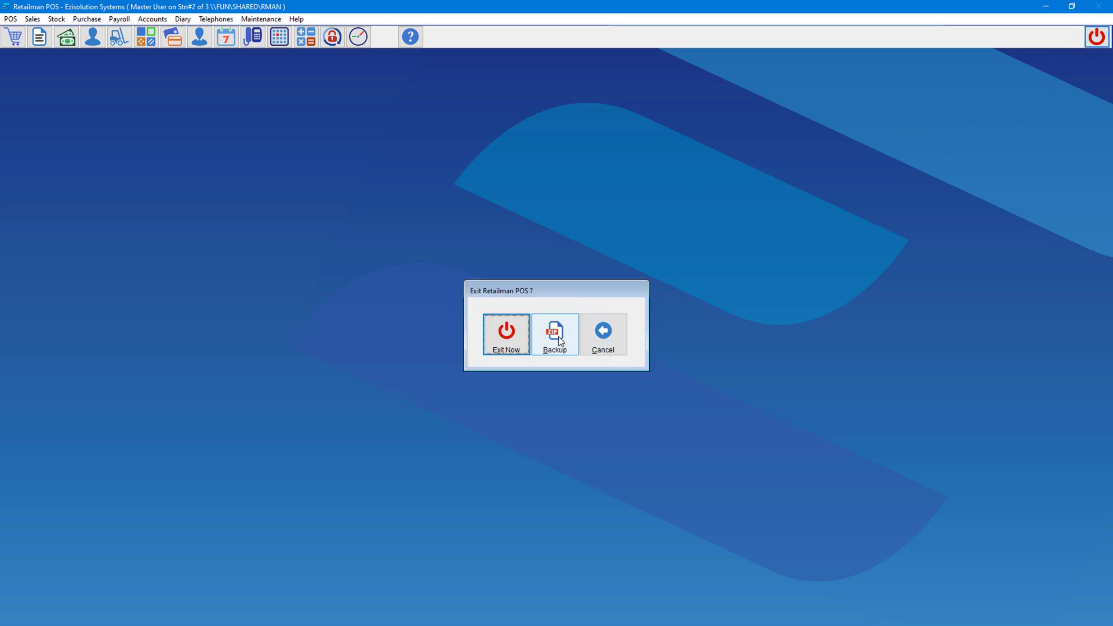
click(602, 346)
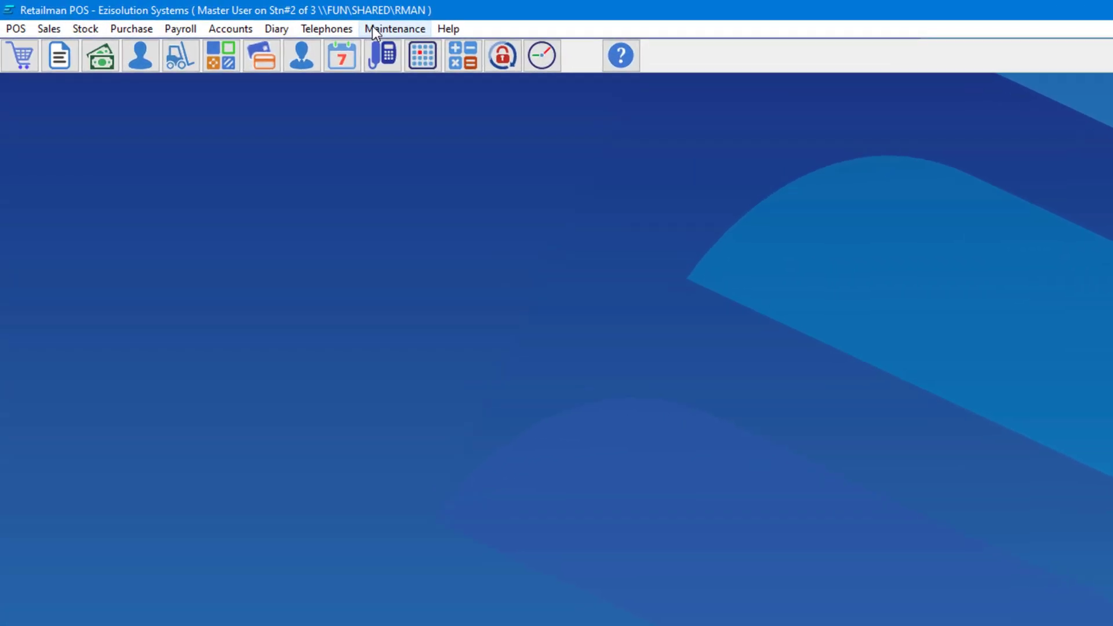
click(245, 17)
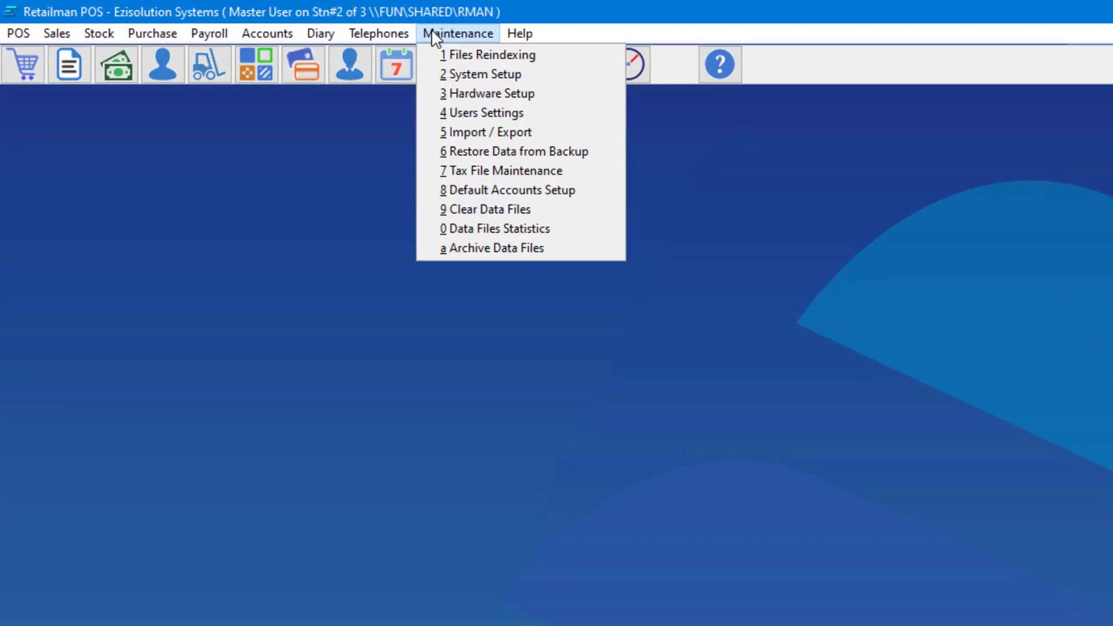
click(441, 111)
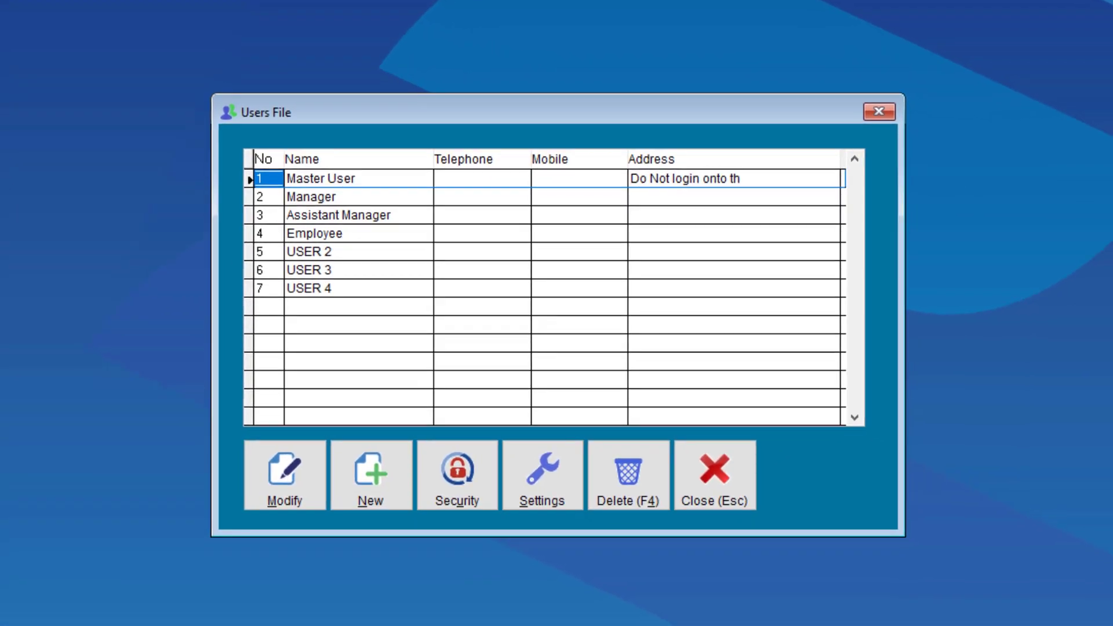
click(334, 232)
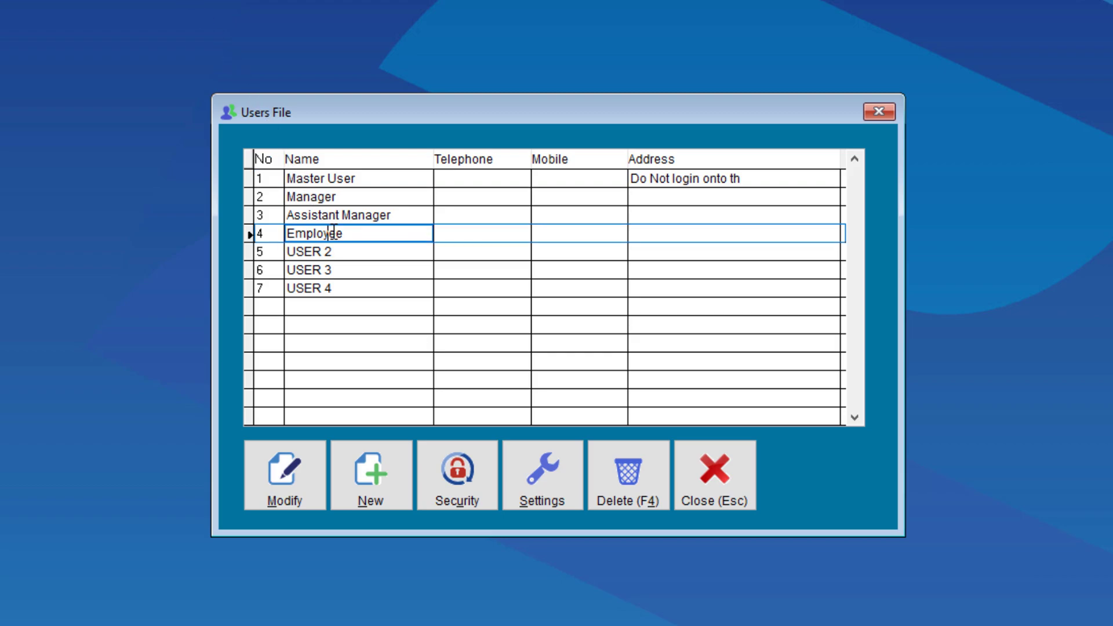
click(460, 467)
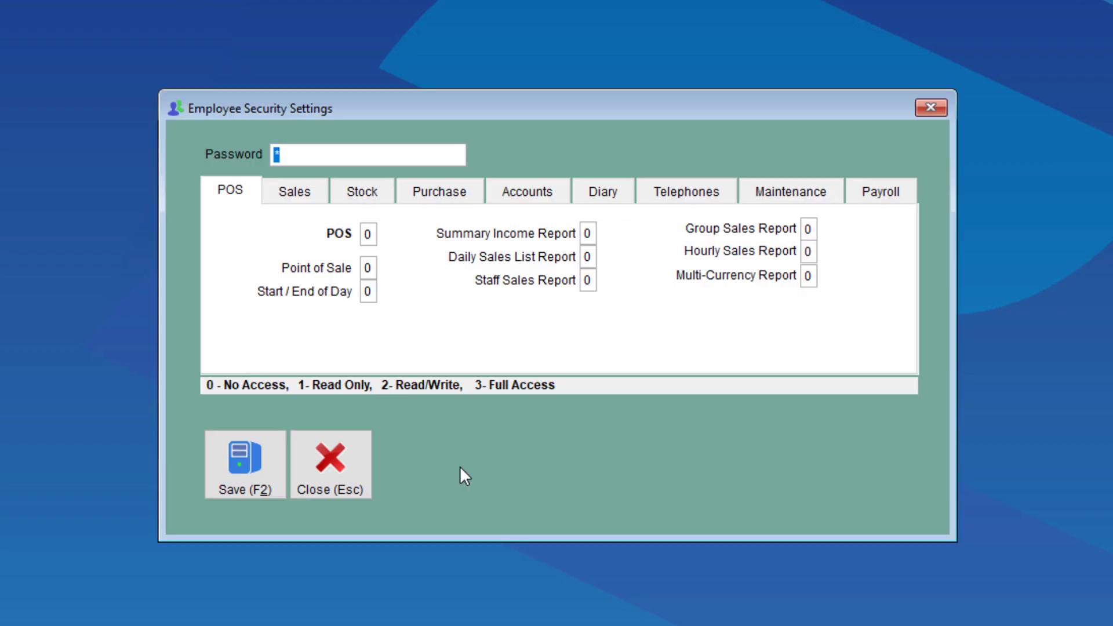
click(799, 207)
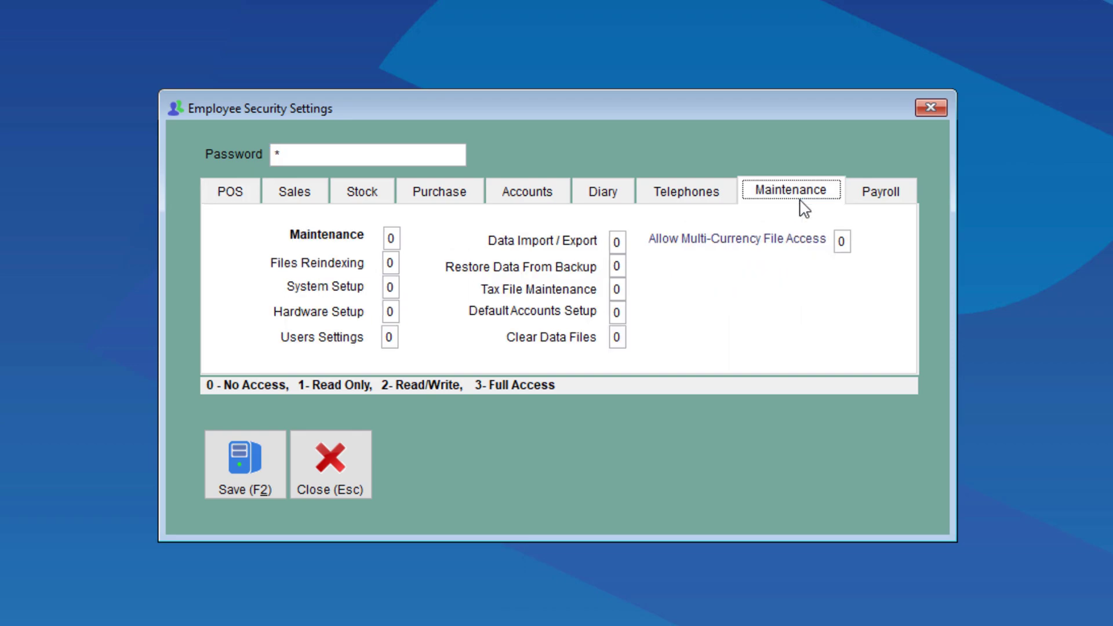
click(622, 267)
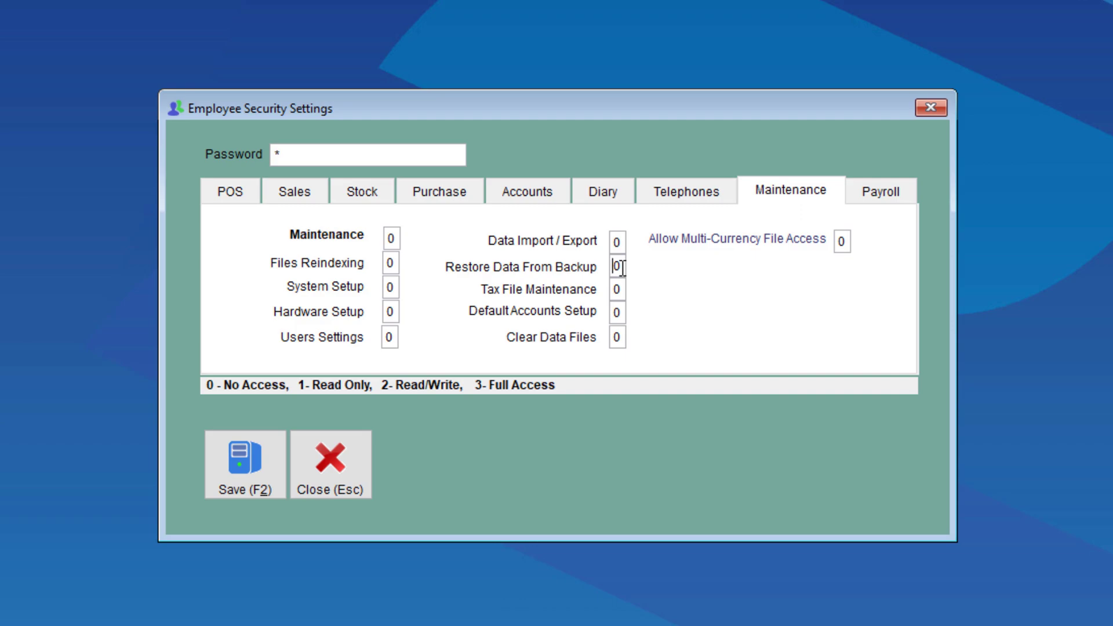
click(349, 465)
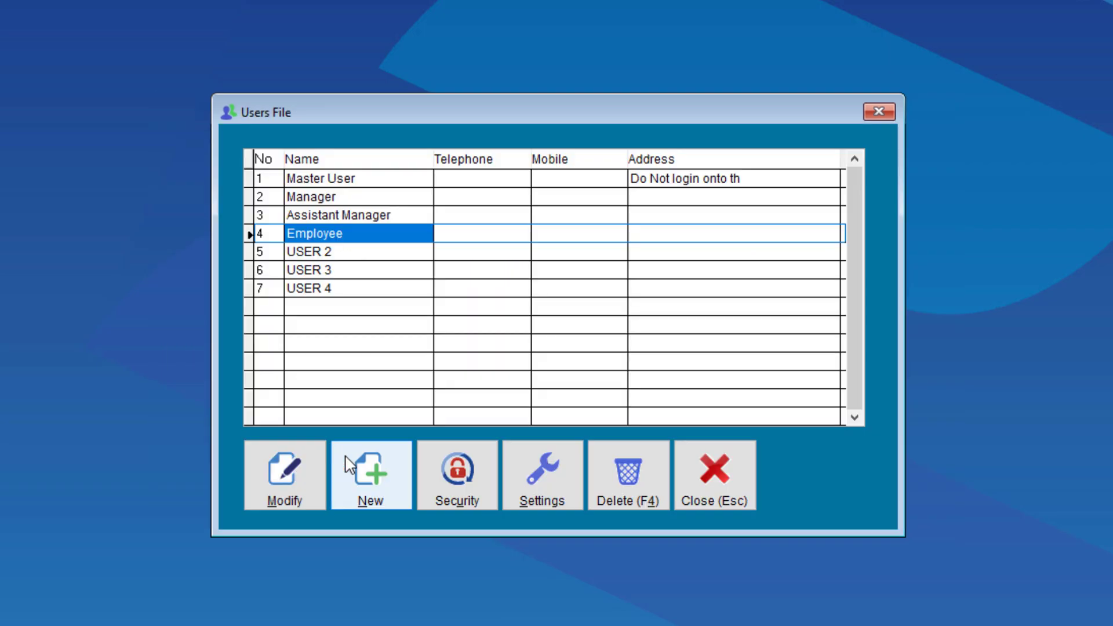
click(677, 472)
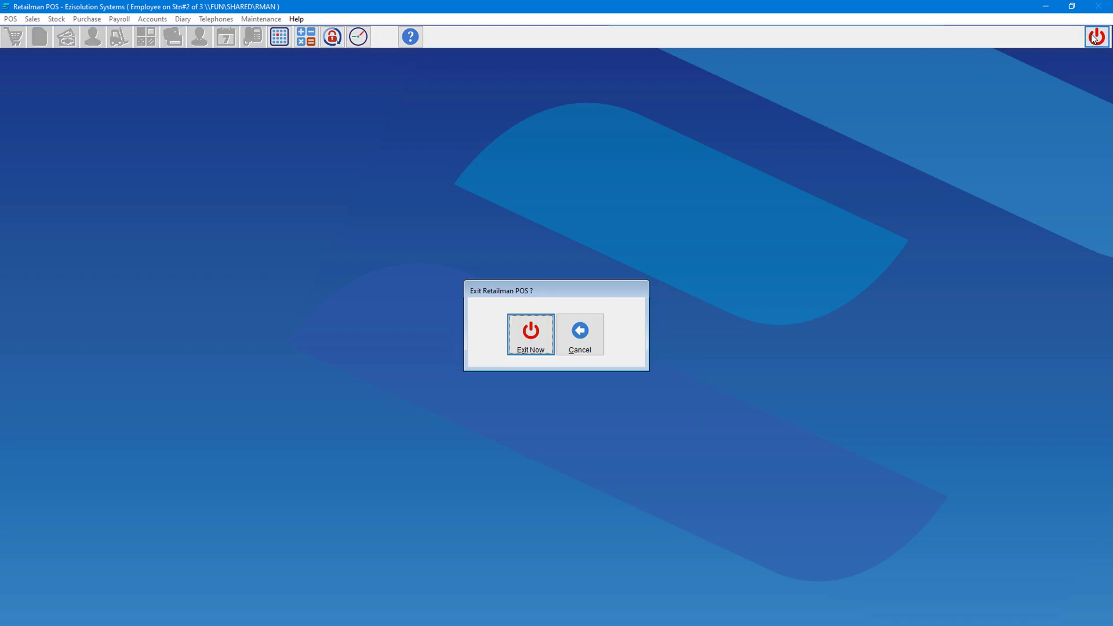
click(567, 332)
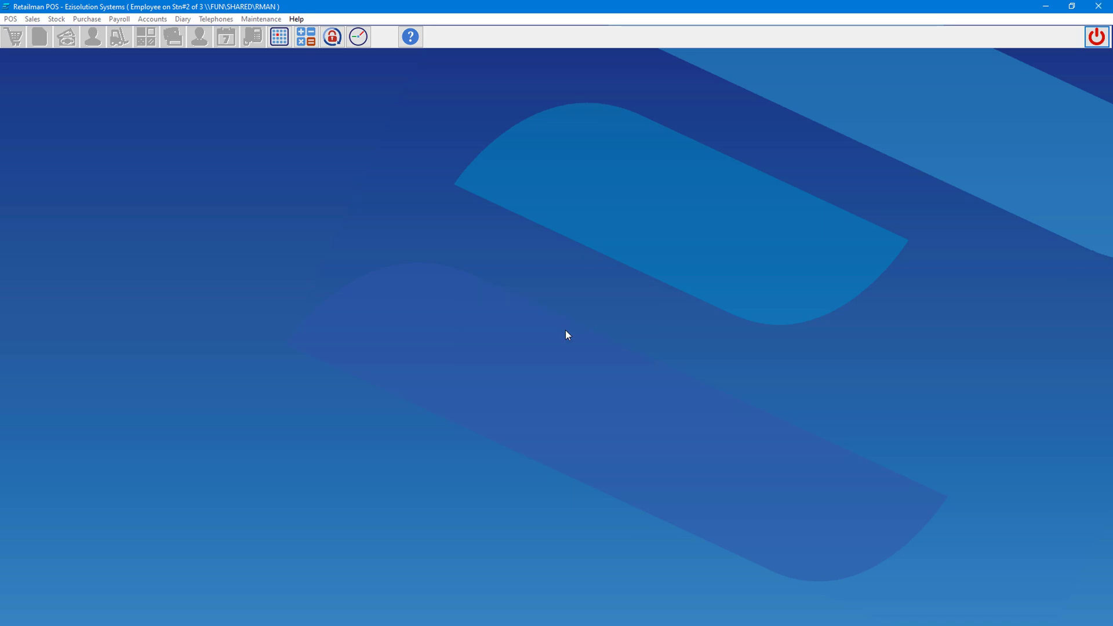
click(327, 38)
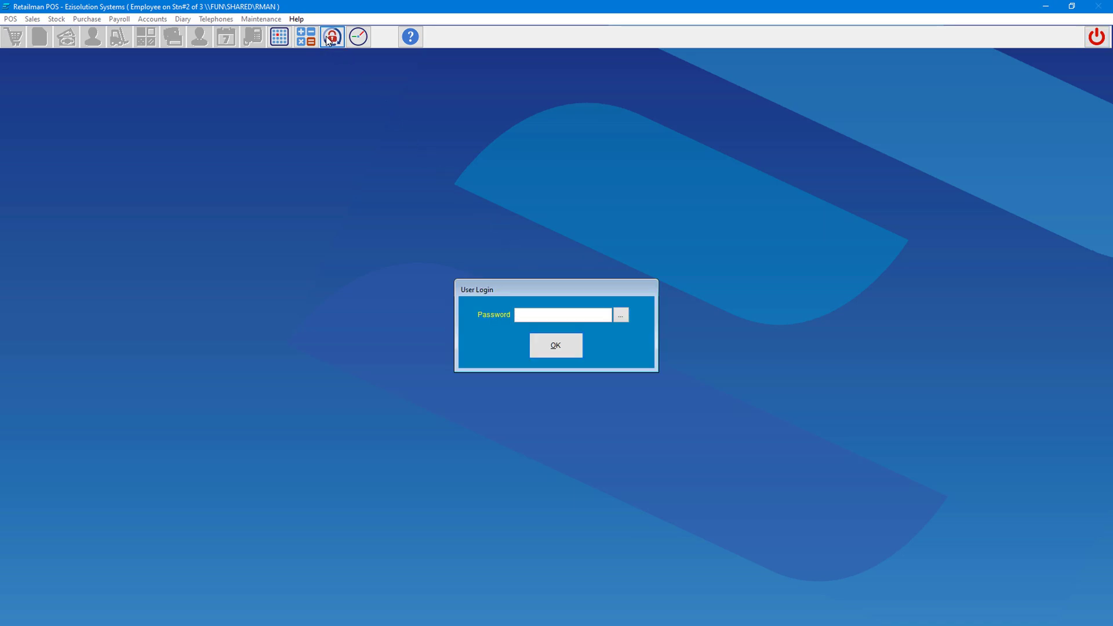
key(Return)
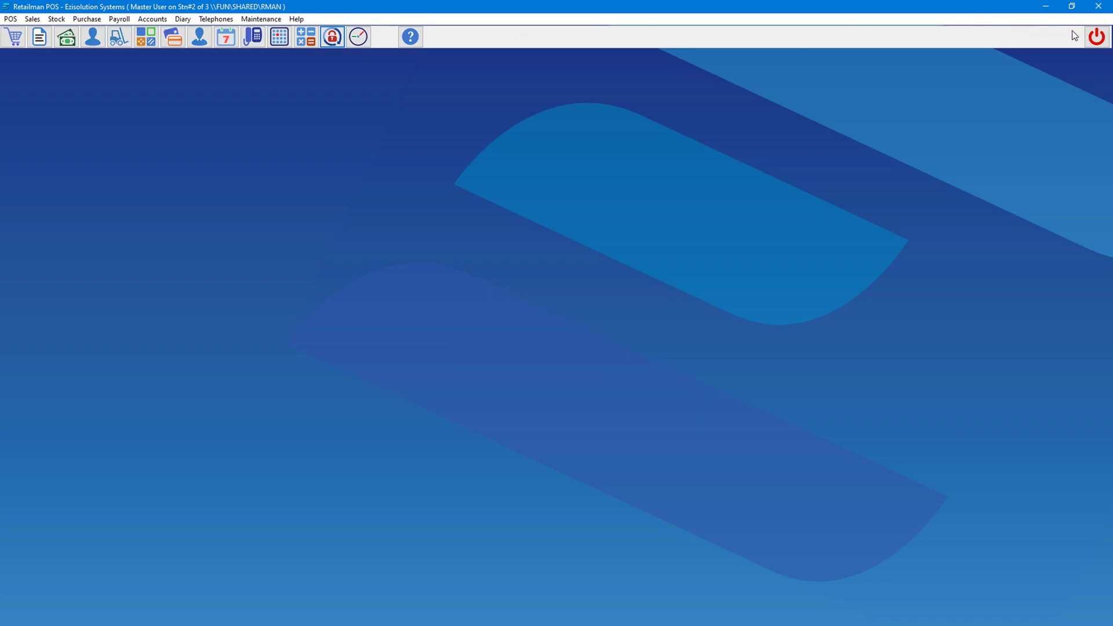
From the Exit Retailman POS dialog, choose Backup to list the 103 files (20.12MB)
click(1097, 37)
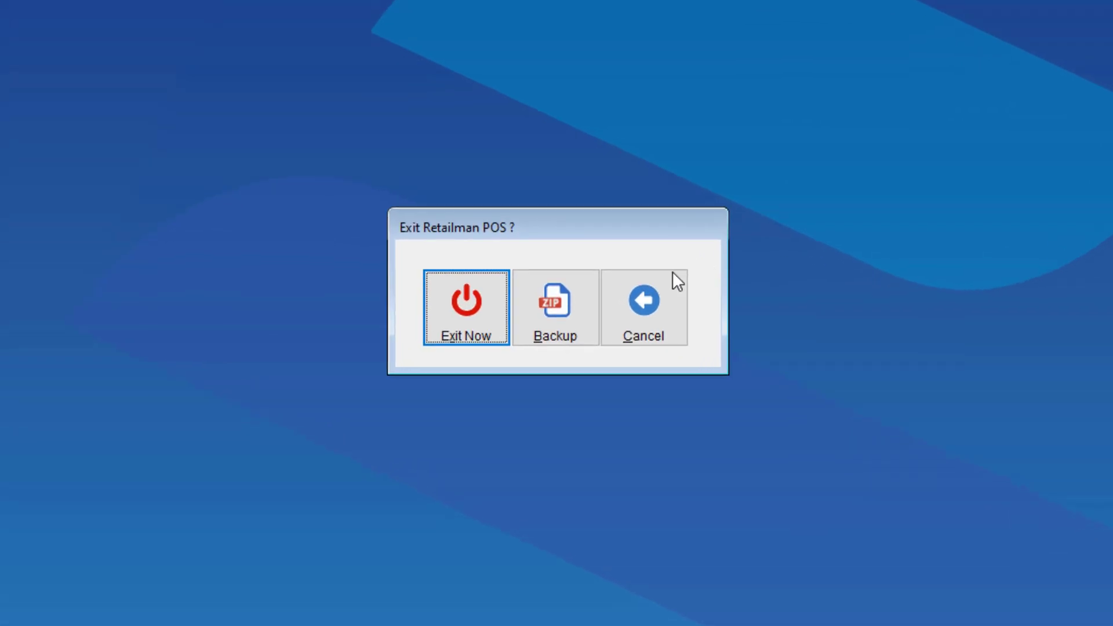
click(566, 303)
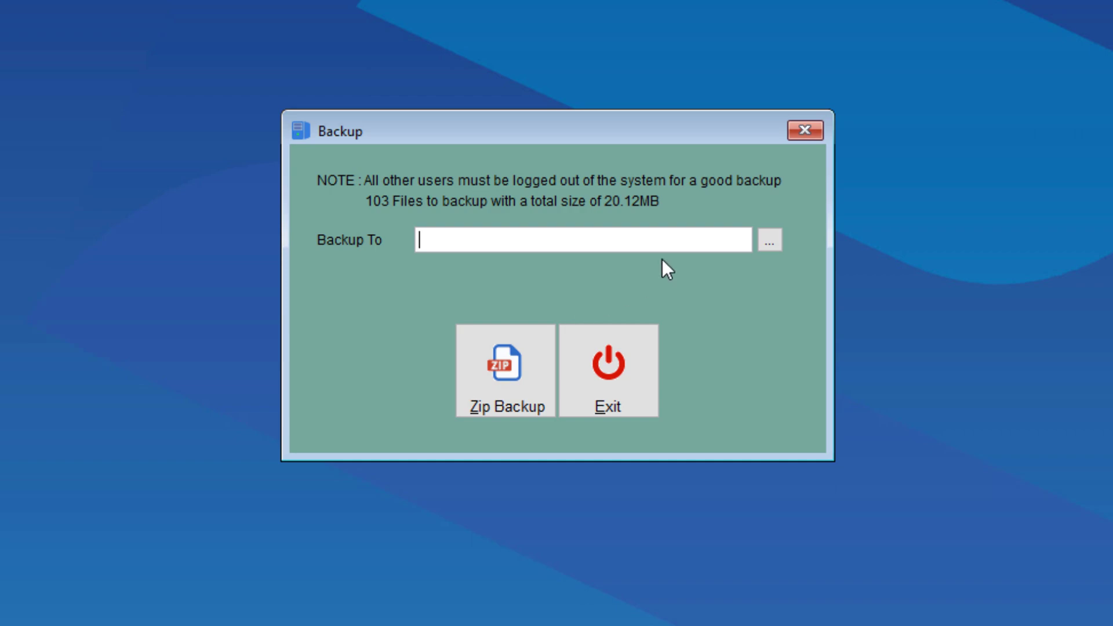
Set the backup destination to Google Drive's My Drive with a new RMANBACKUP folder
click(770, 237)
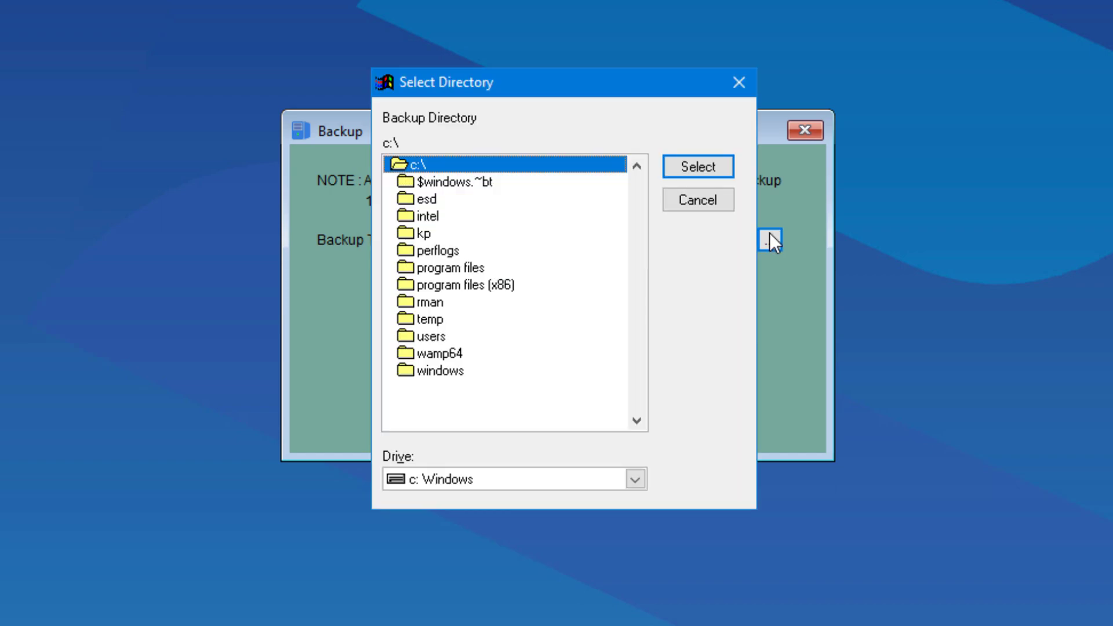
click(635, 479)
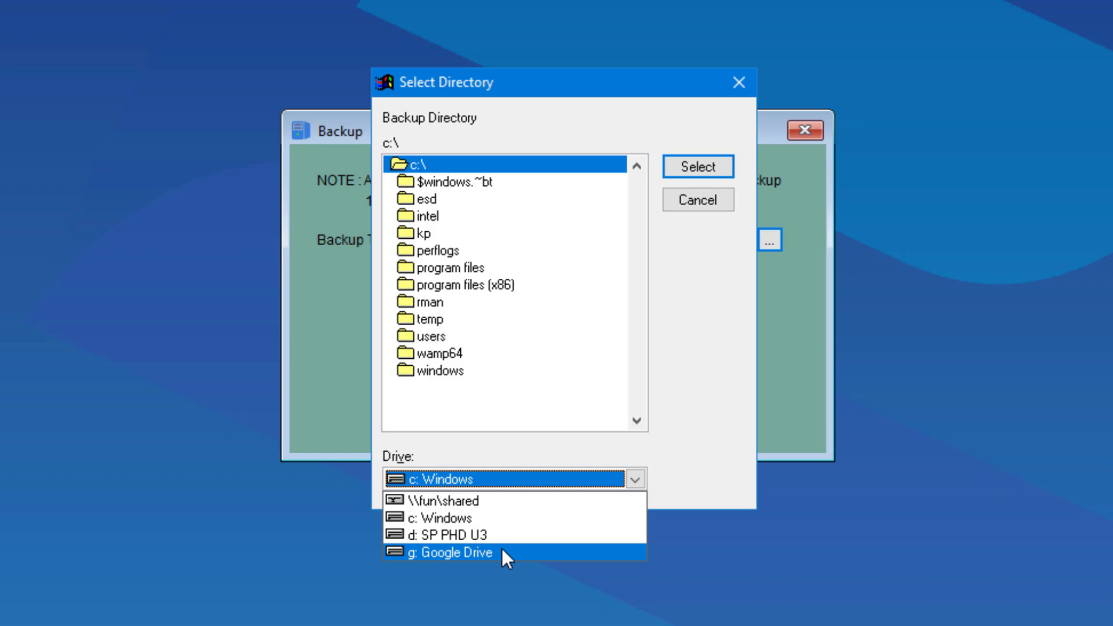
click(502, 552)
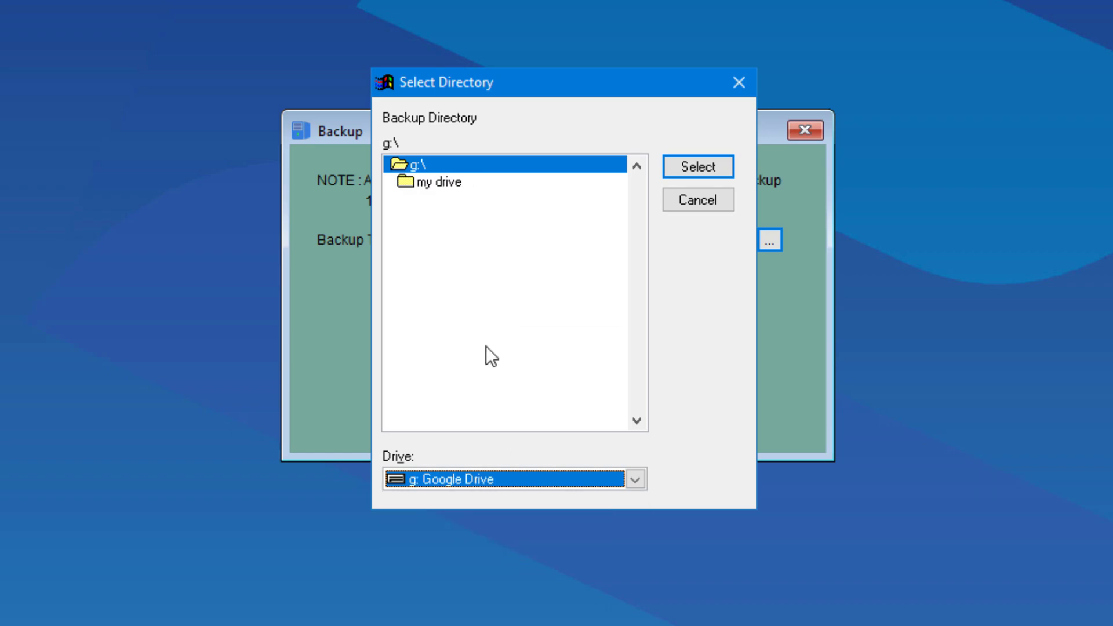
click(440, 182)
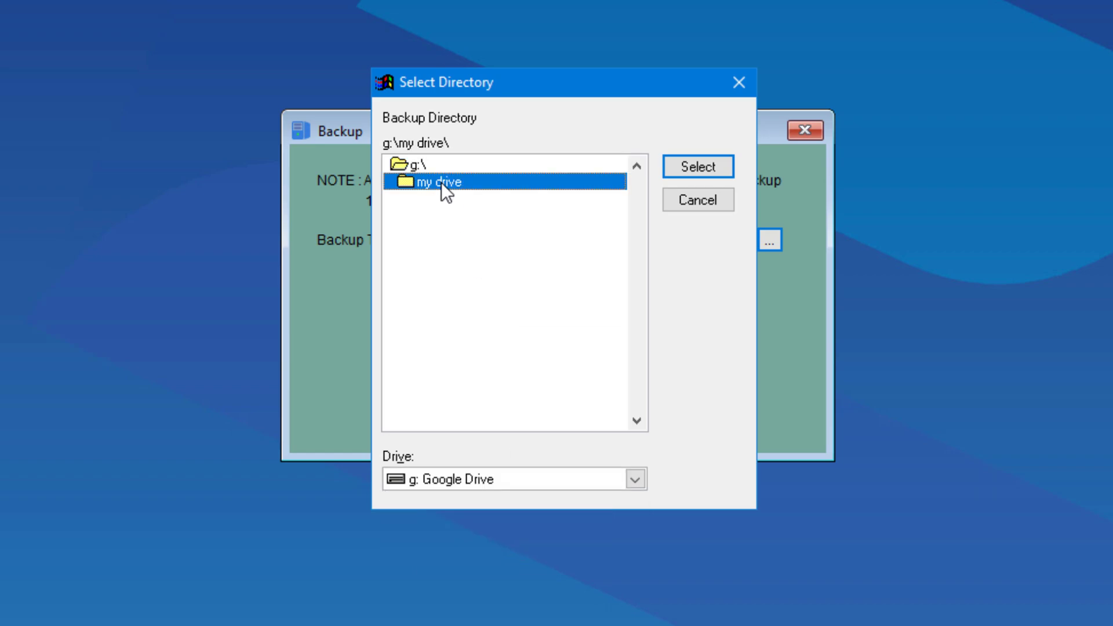
click(709, 167)
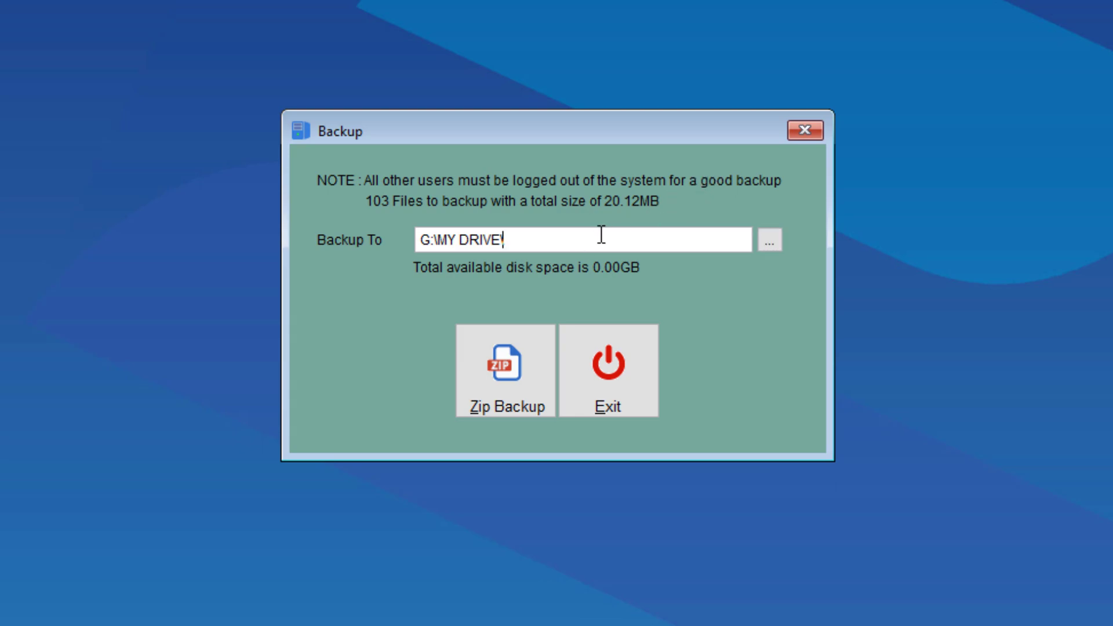
text(RMANBACKUP)
Run the zip backup, letting it create RMANBACKUP and write RM20220121.zip
click(497, 383)
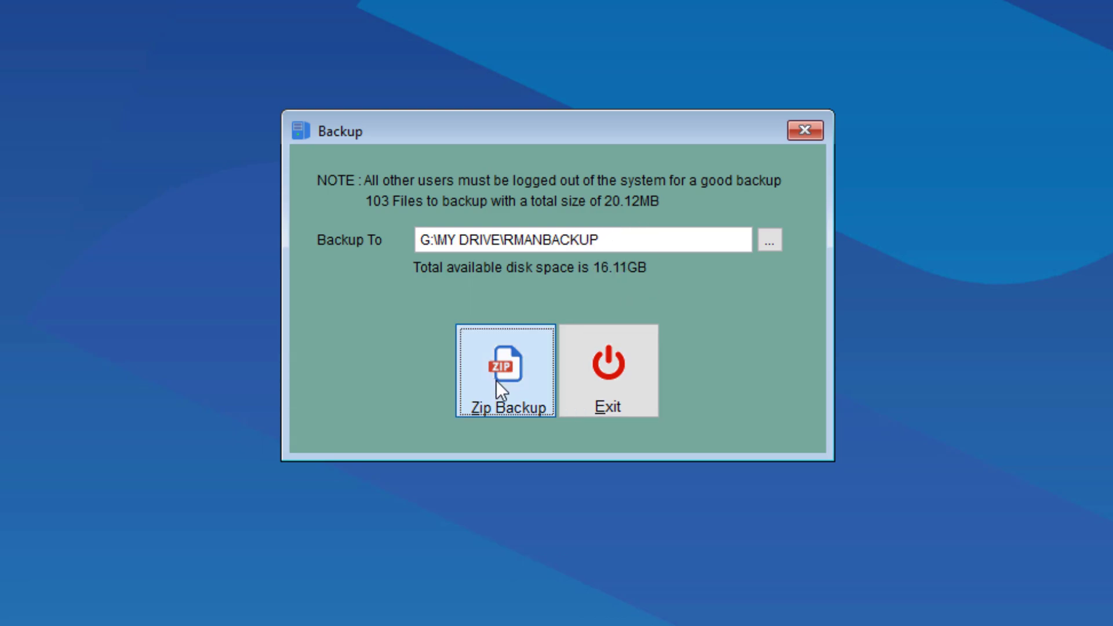
click(496, 382)
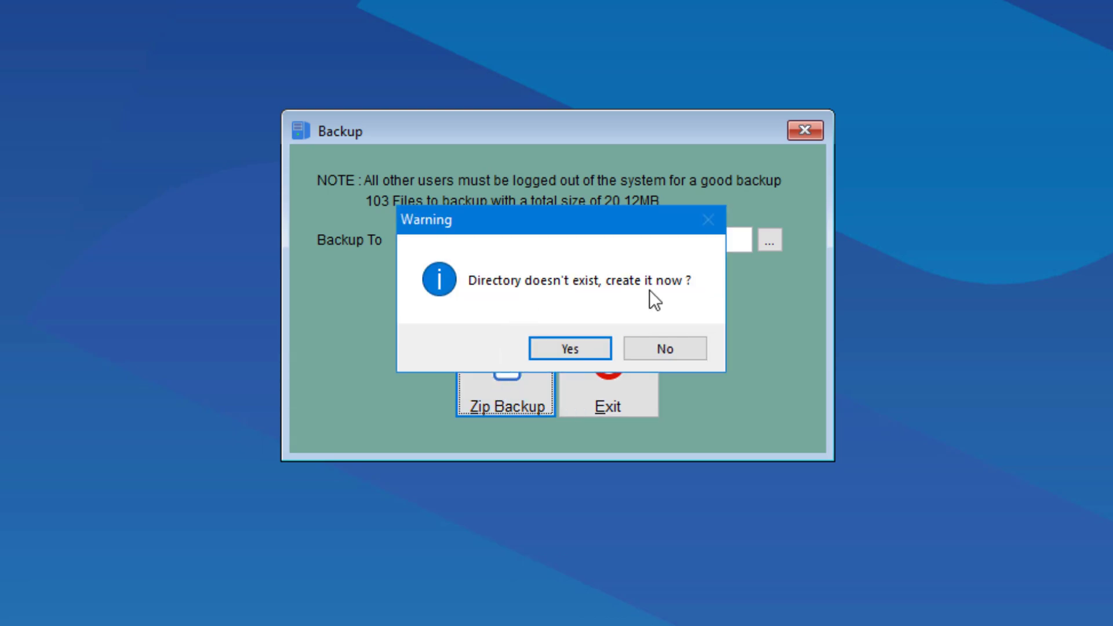
click(582, 340)
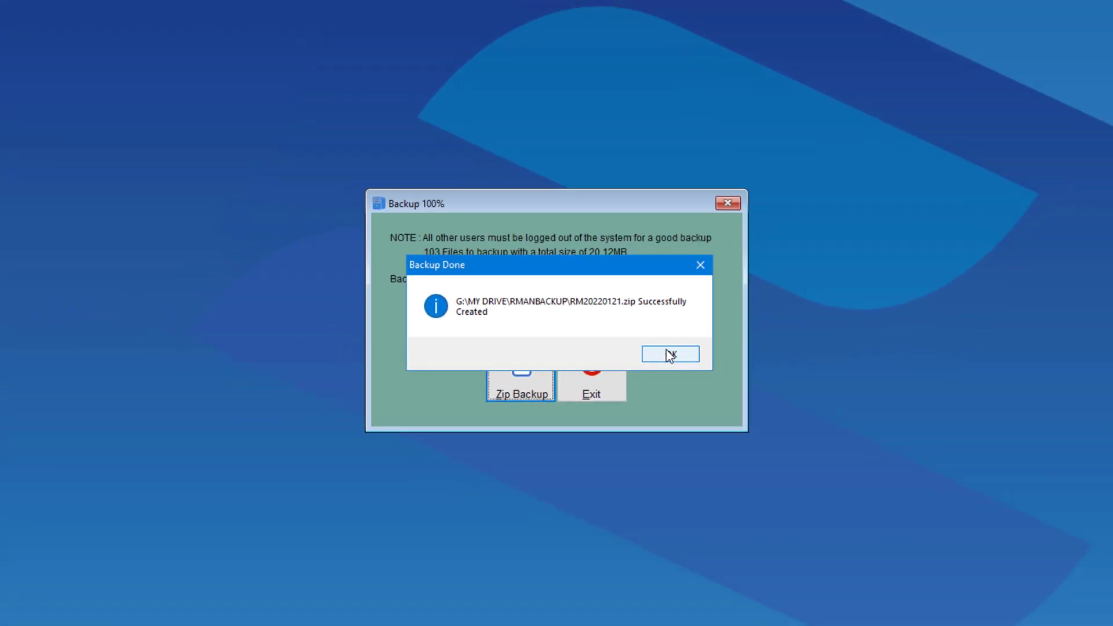
click(665, 354)
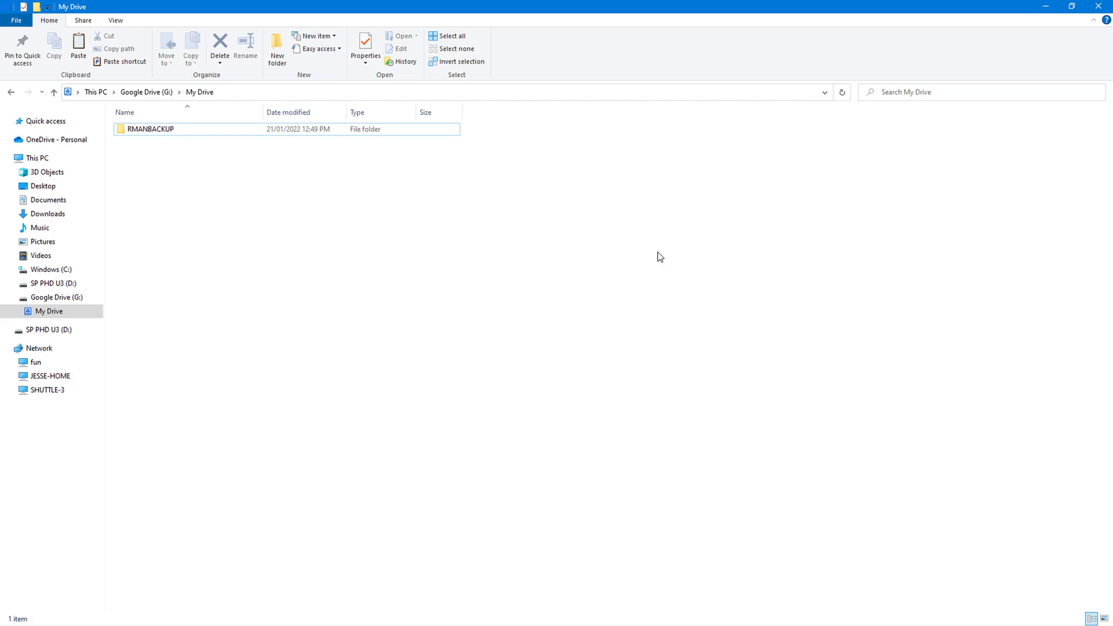
Browse Google Drive (G:) > My Drive > RMANBACKUP to see the 612 KB RM20220121.zip
click(57, 299)
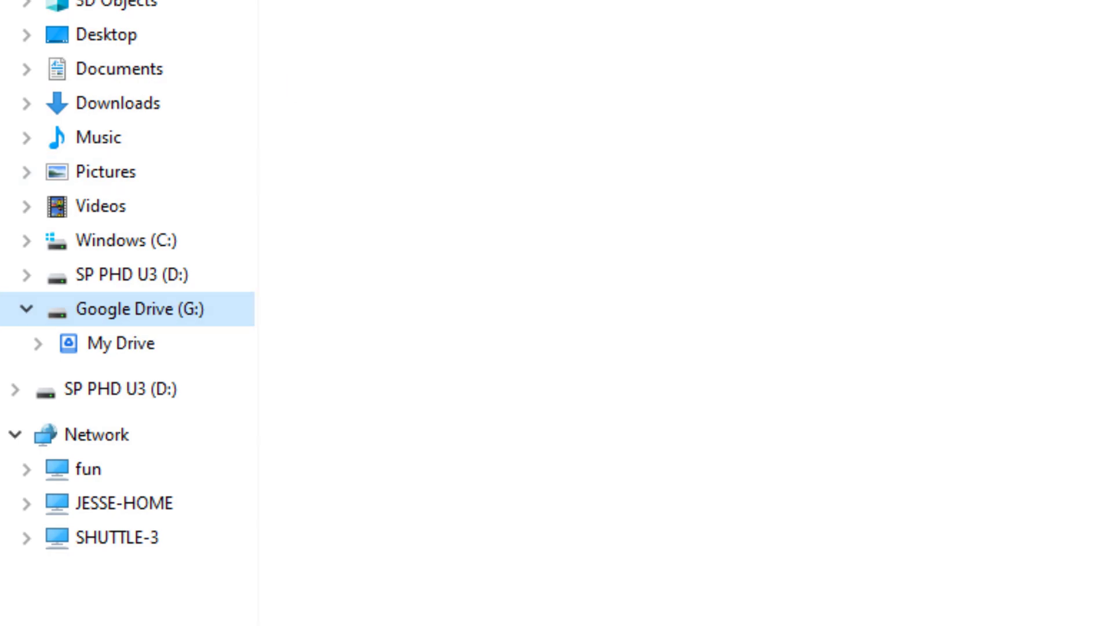
double_click(259, 102)
click(271, 110)
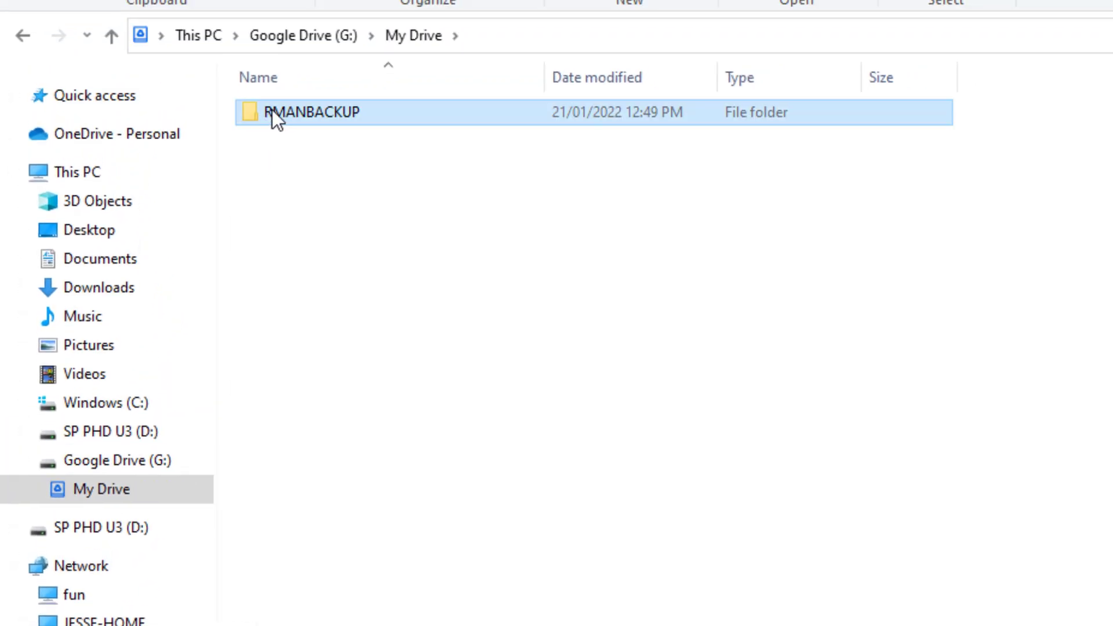
double_click(272, 109)
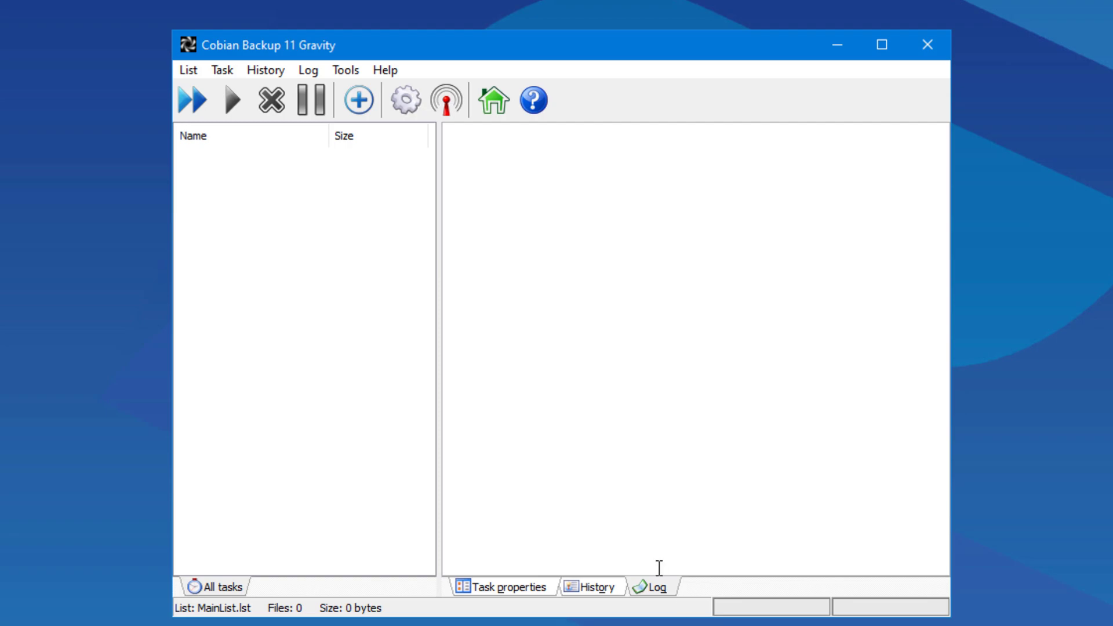
Create a new task and view the Source and Destination Add options on its Files page
right_click(291, 177)
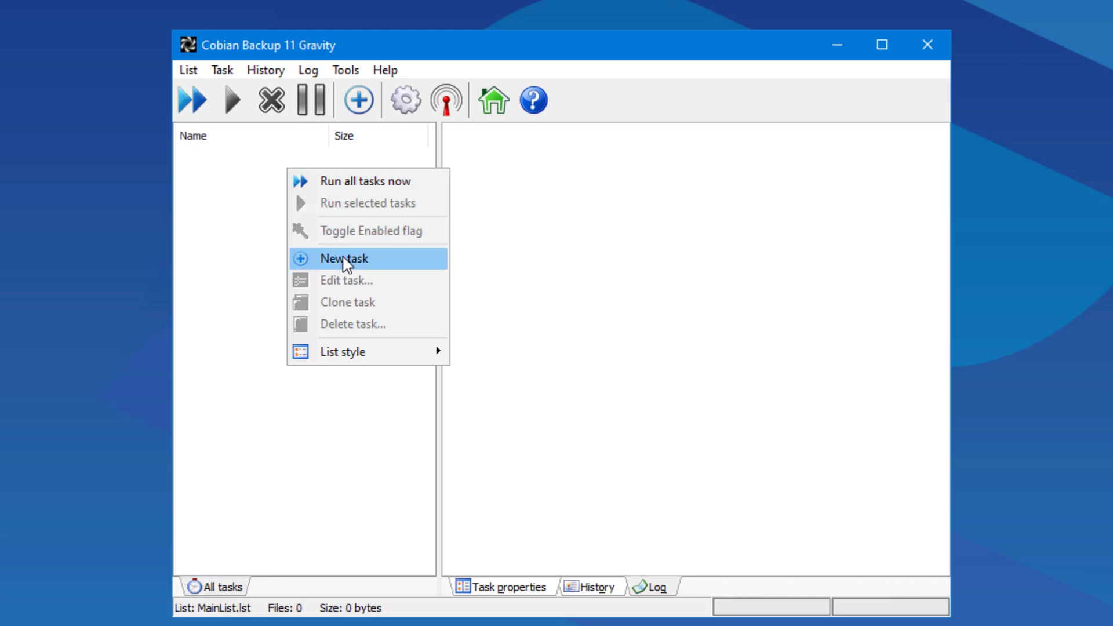
click(343, 258)
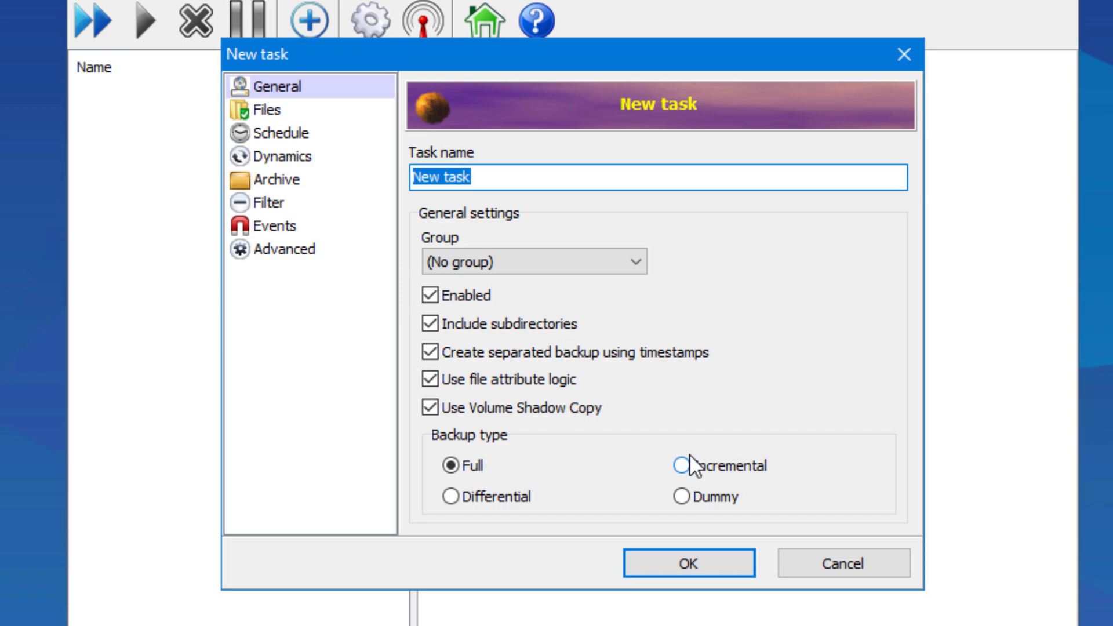
click(276, 110)
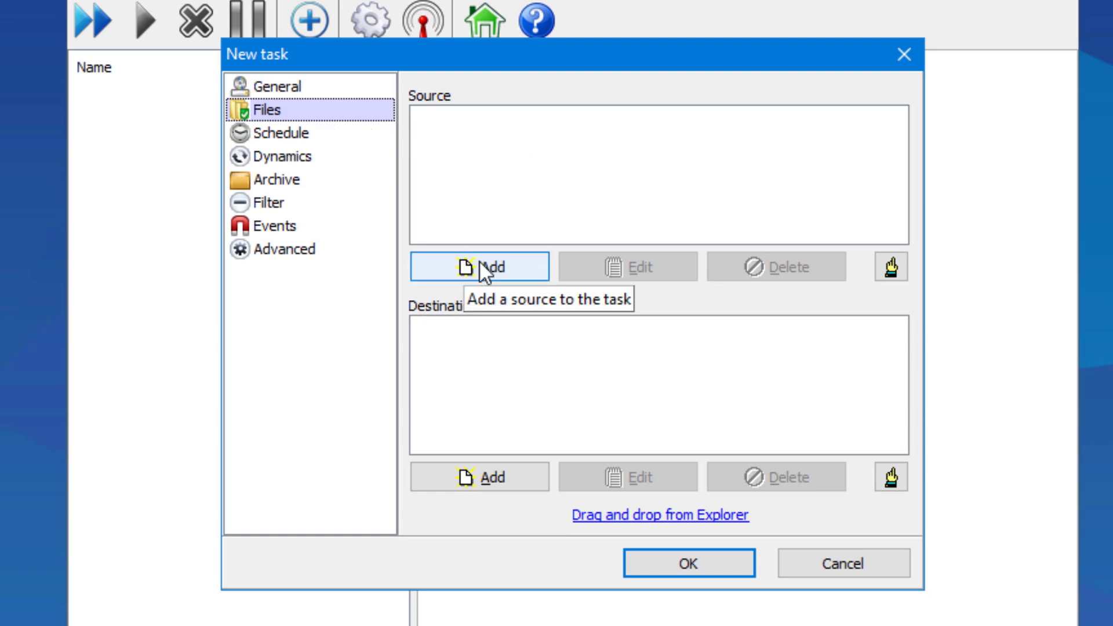
click(503, 267)
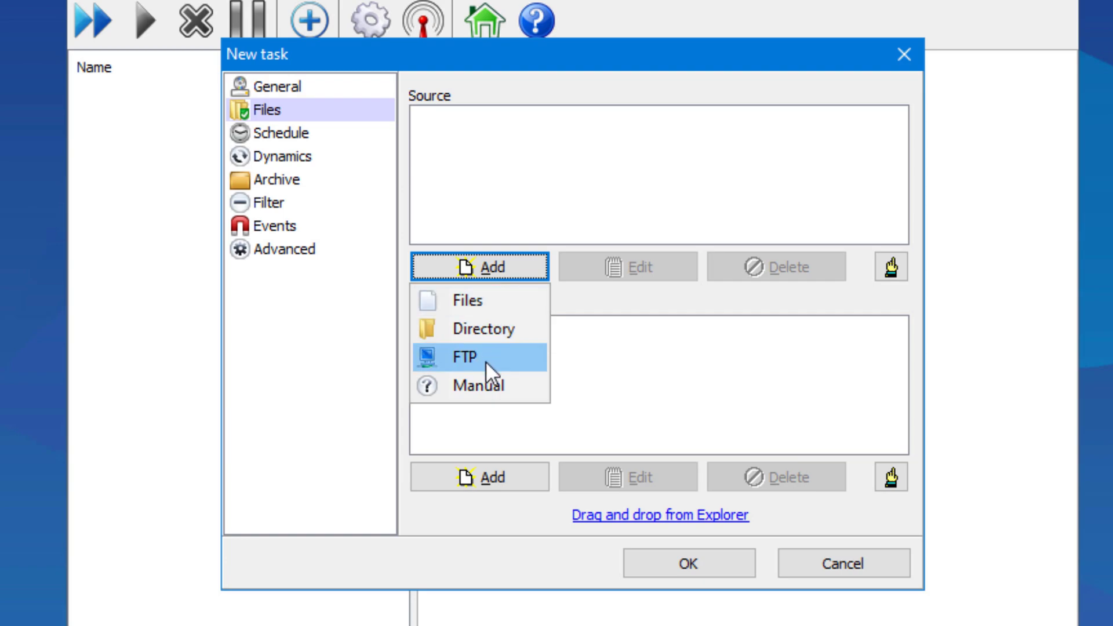
click(485, 391)
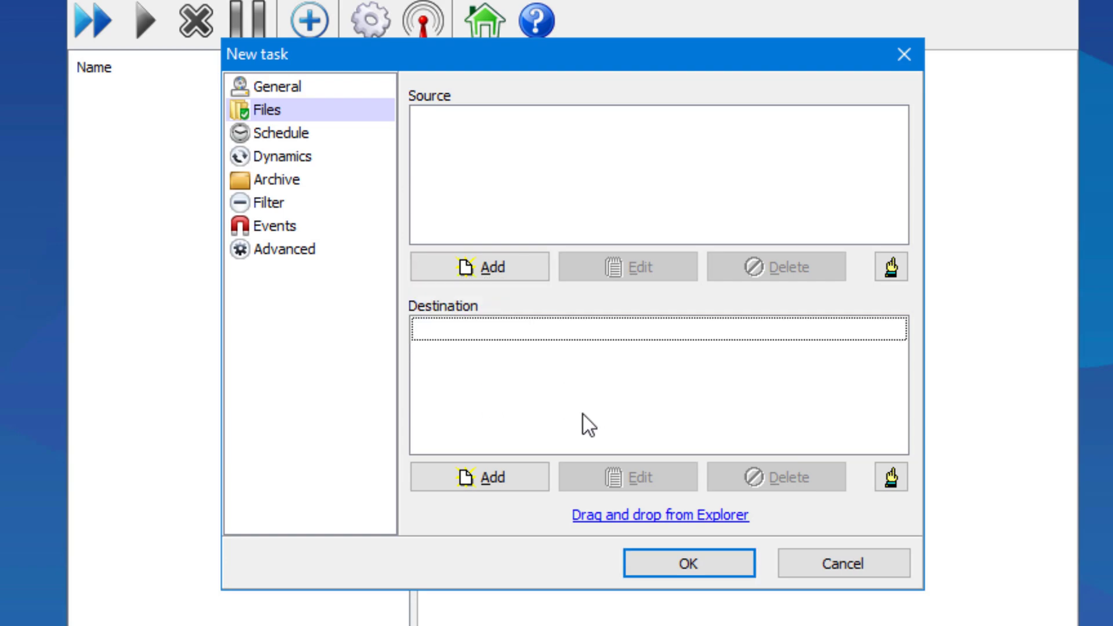
click(506, 473)
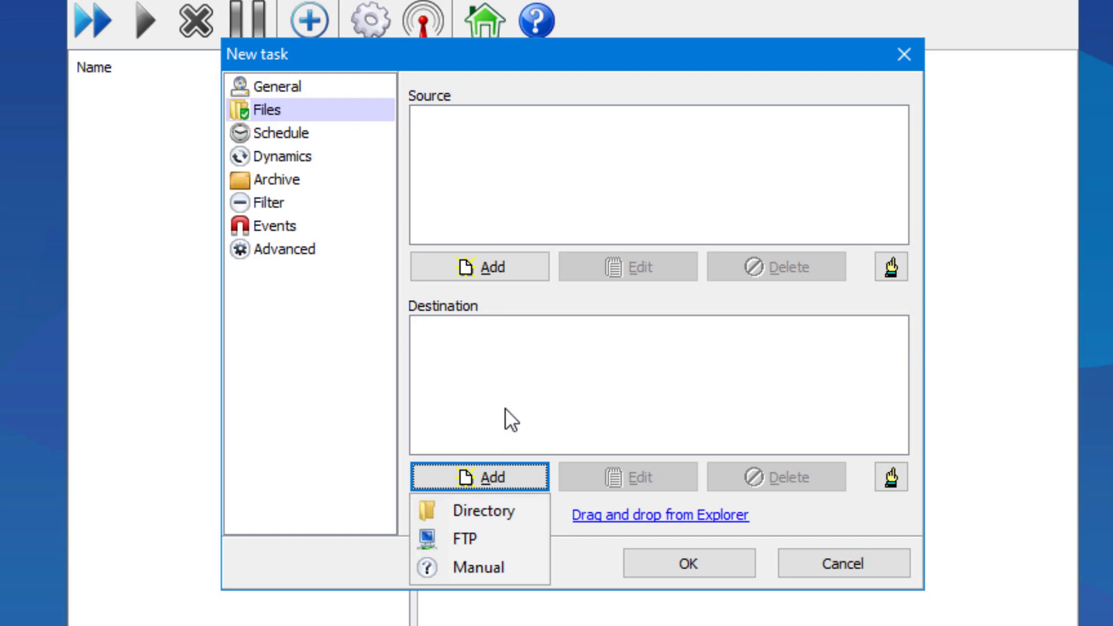
click(509, 360)
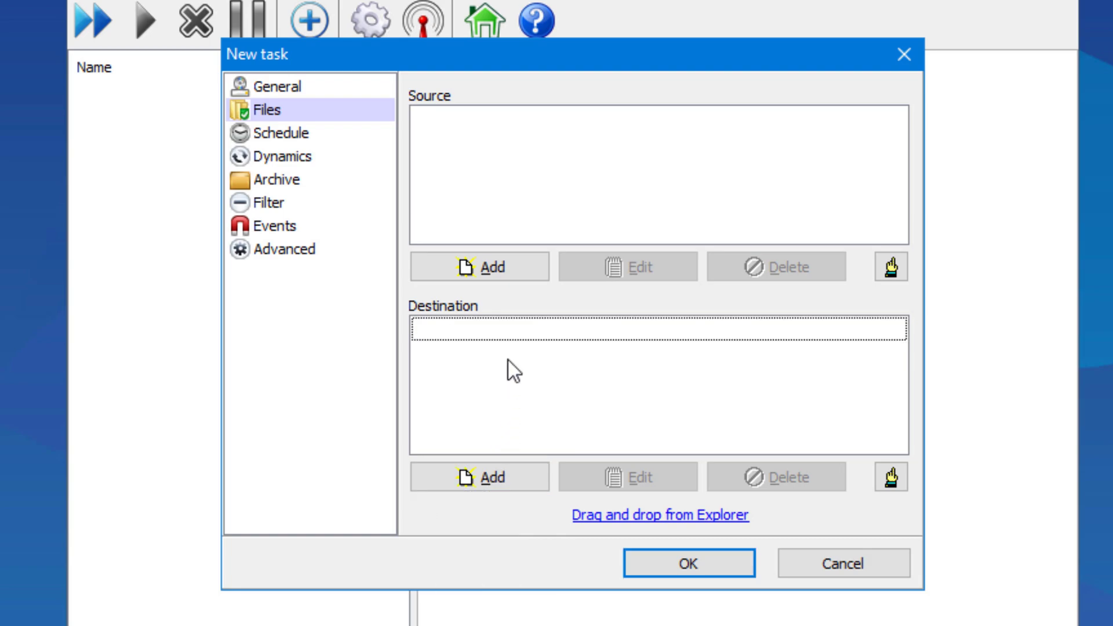
On the Schedule page, try each schedule type: Once, Daily, Weekly, Monthly, Yearly, Timer
click(277, 132)
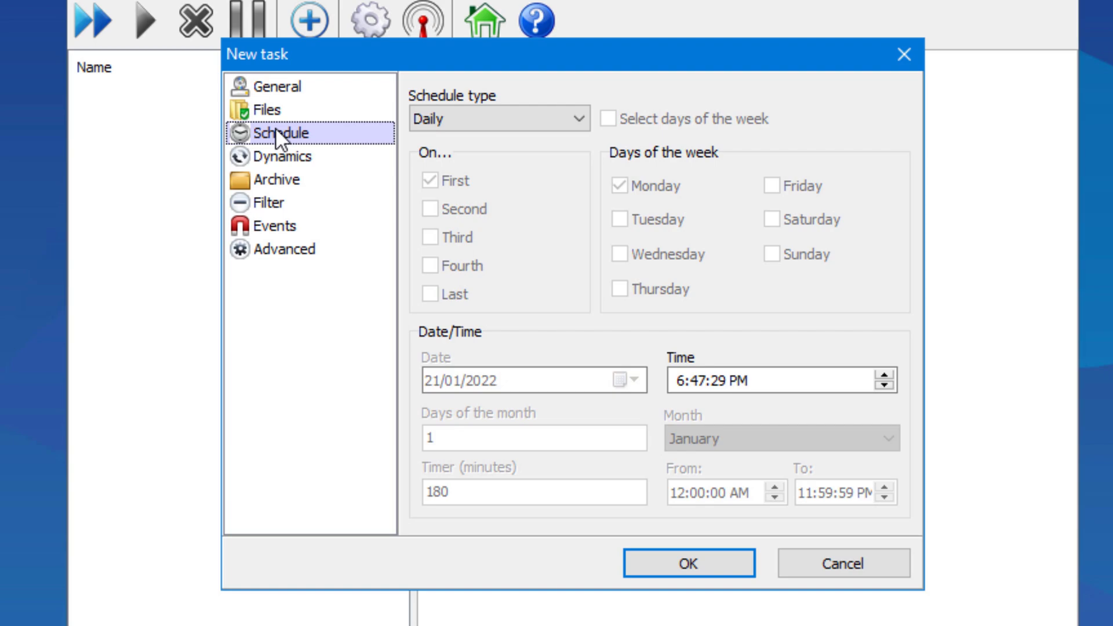
click(471, 122)
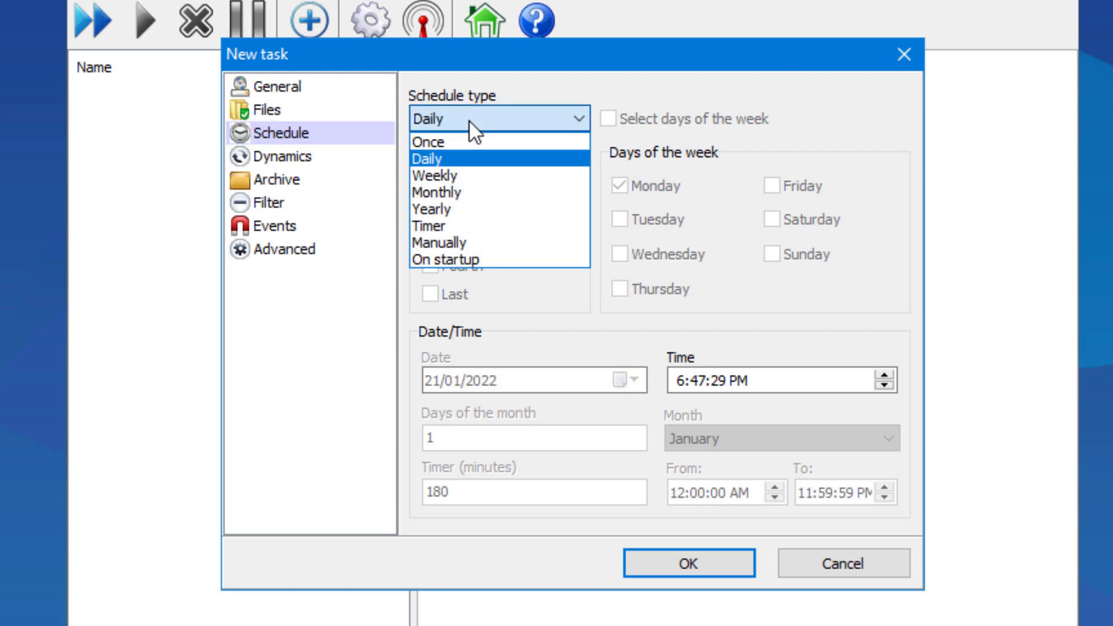
click(465, 139)
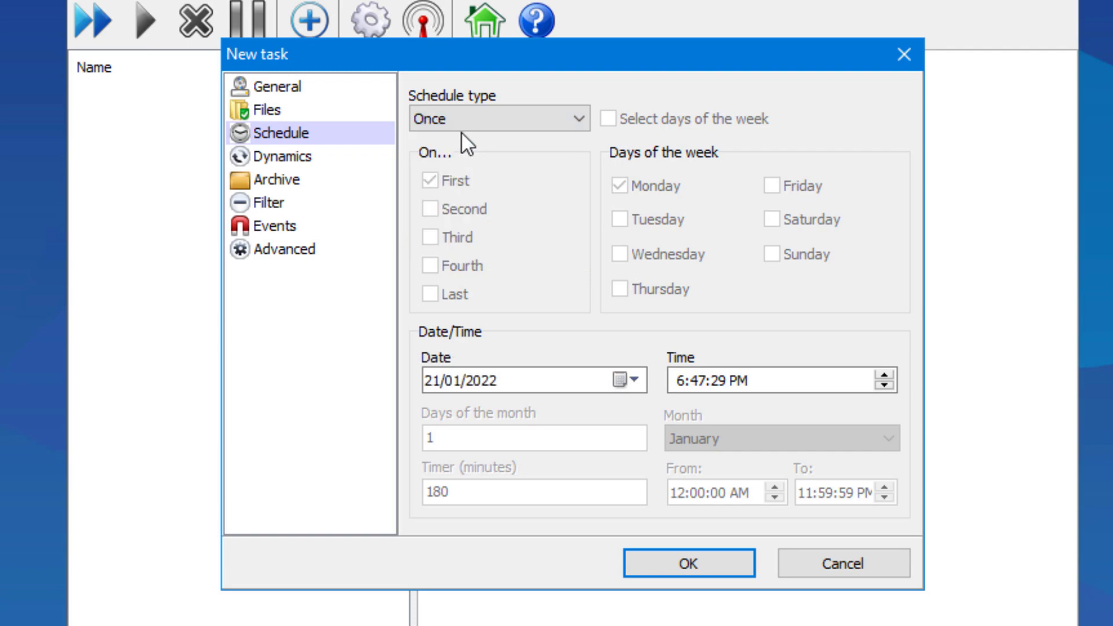
click(453, 119)
click(453, 157)
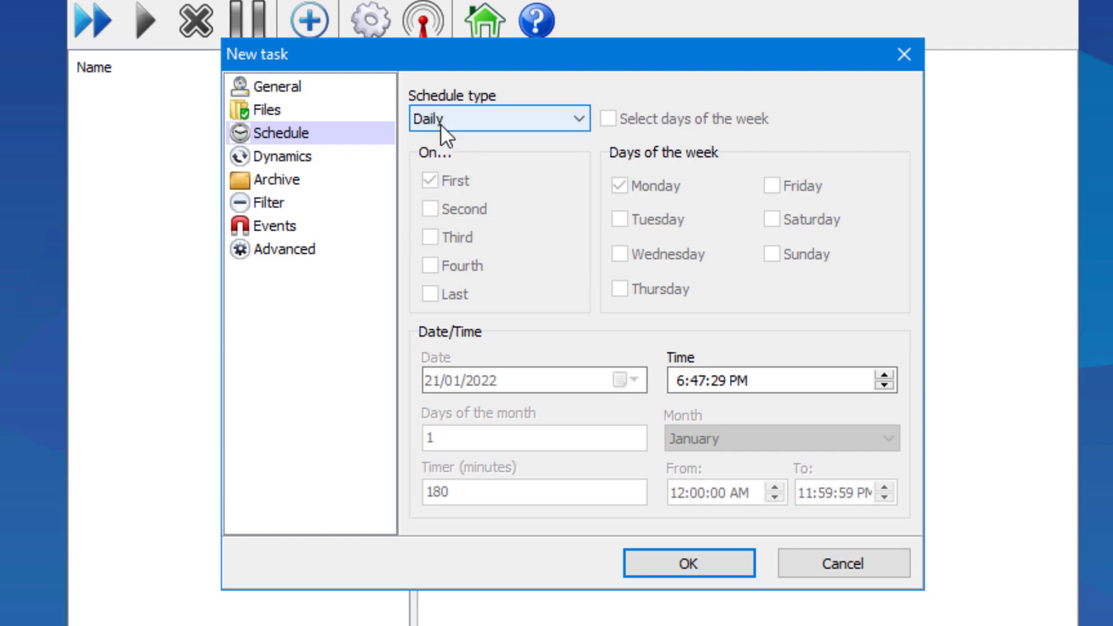
click(441, 121)
click(444, 173)
click(435, 120)
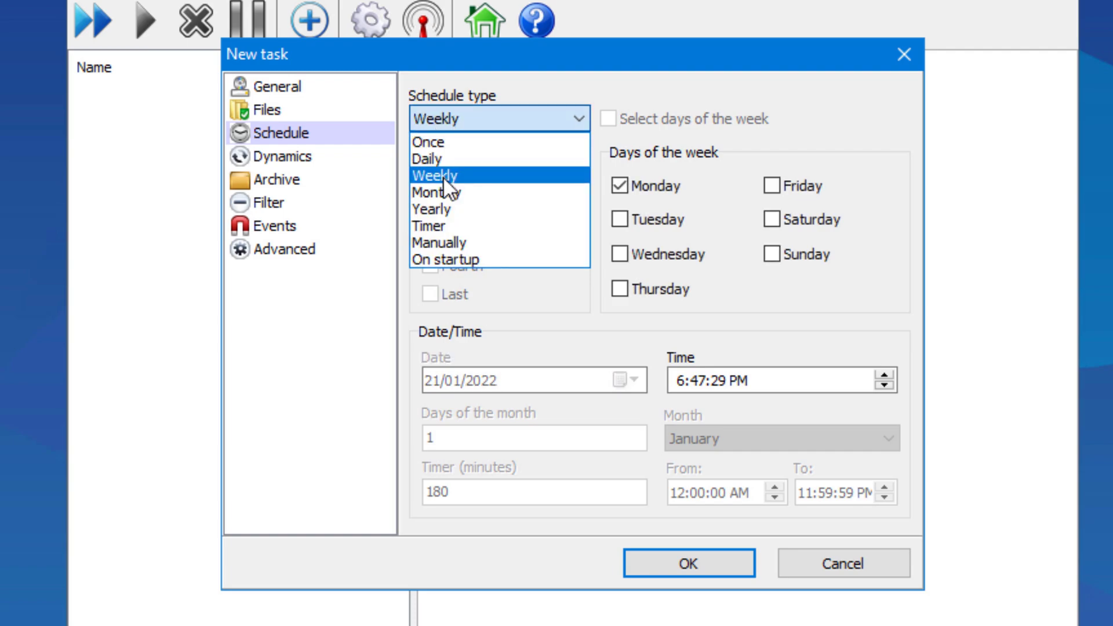
click(442, 191)
click(432, 121)
click(439, 208)
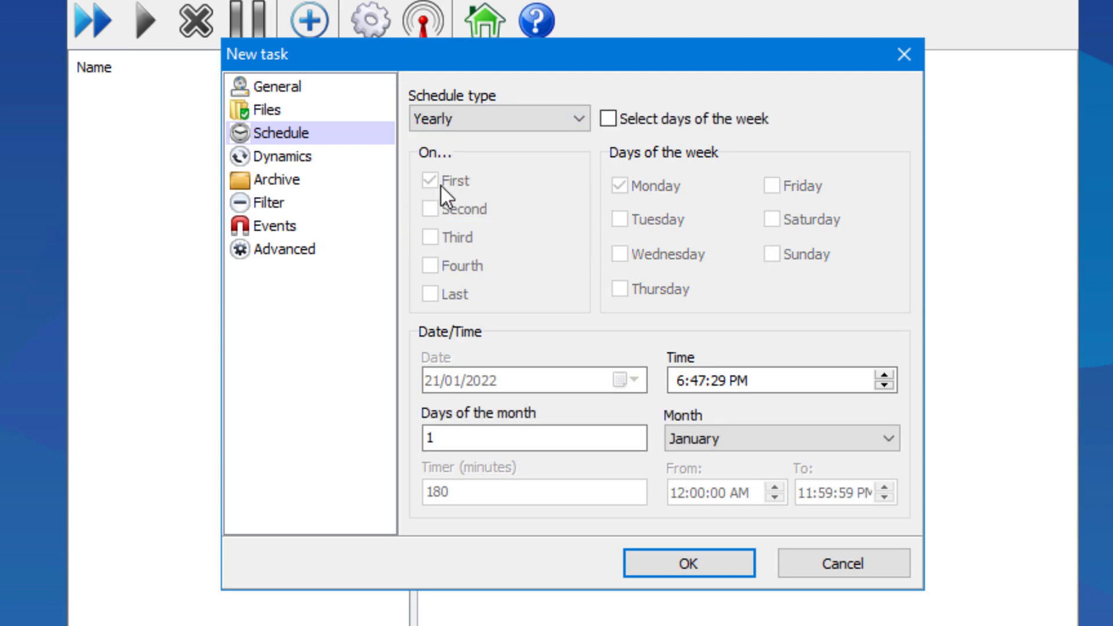
click(435, 122)
click(442, 225)
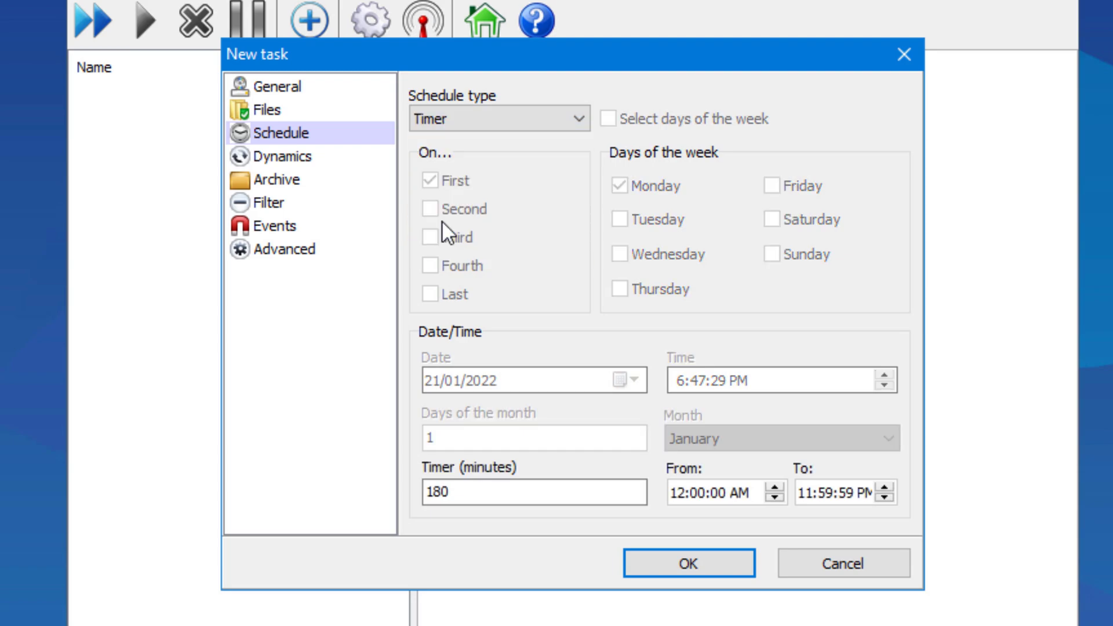
Leave Timer selected, cancel the new task without saving, and close Cobian Backup
click(431, 124)
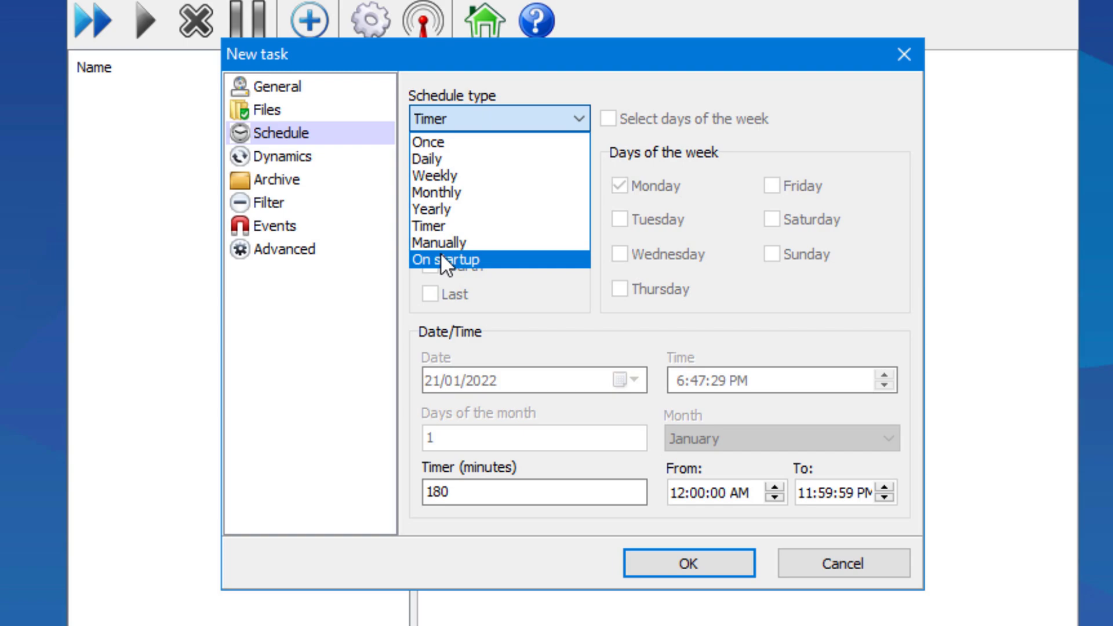
click(720, 463)
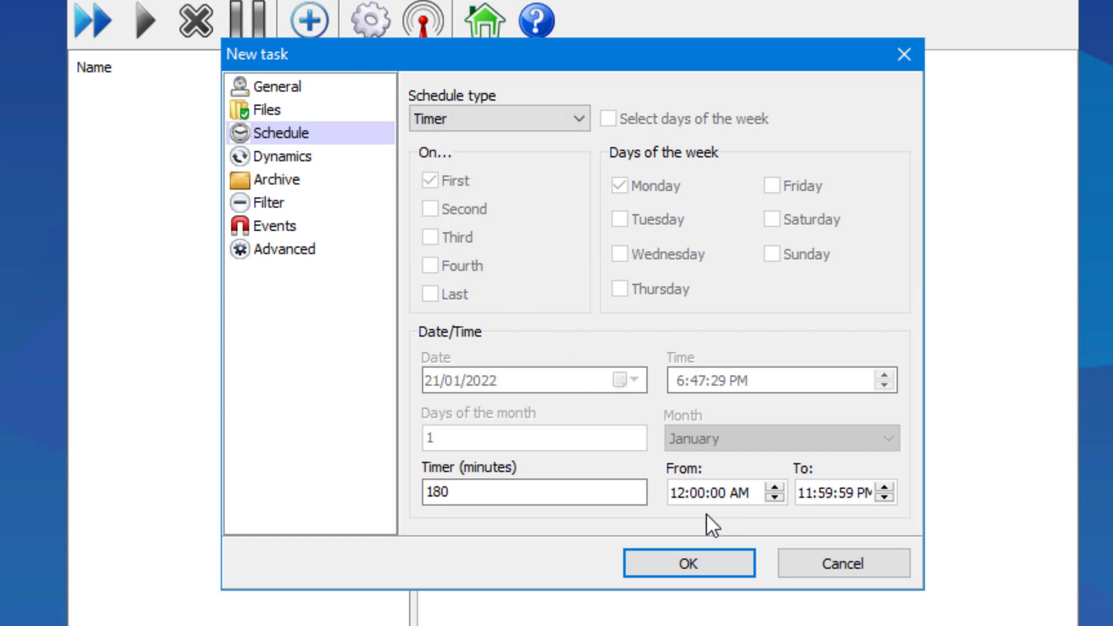
click(812, 562)
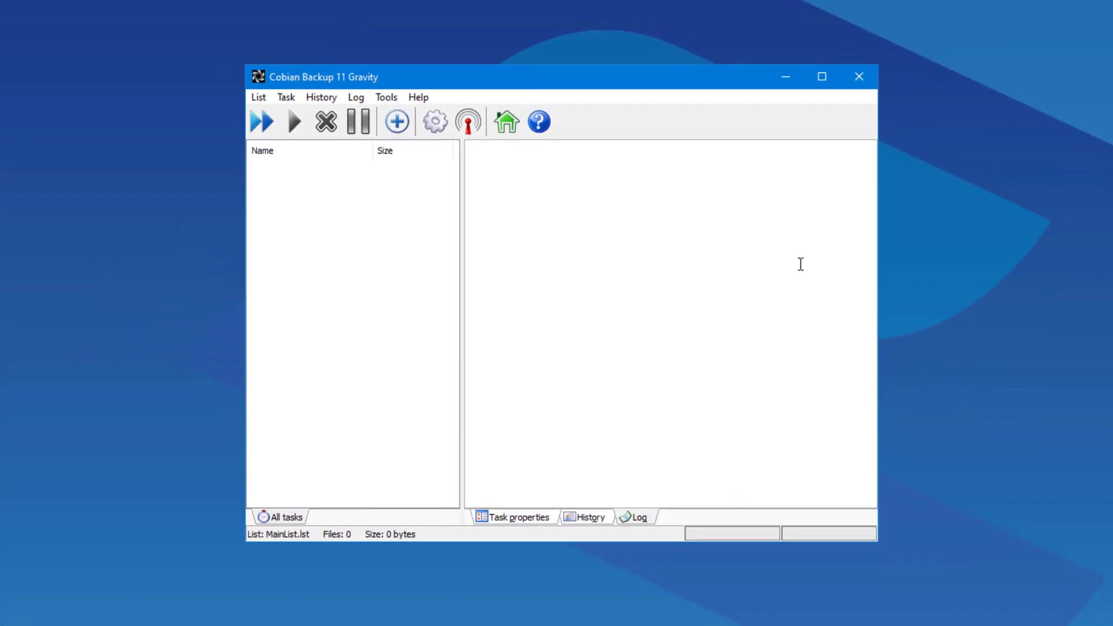
click(835, 92)
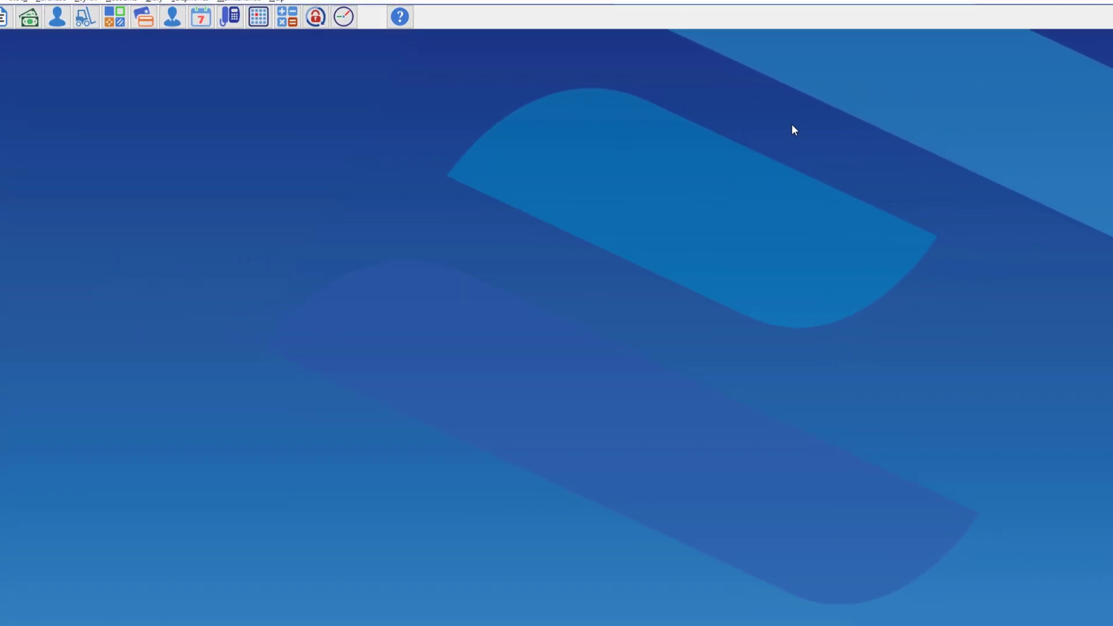